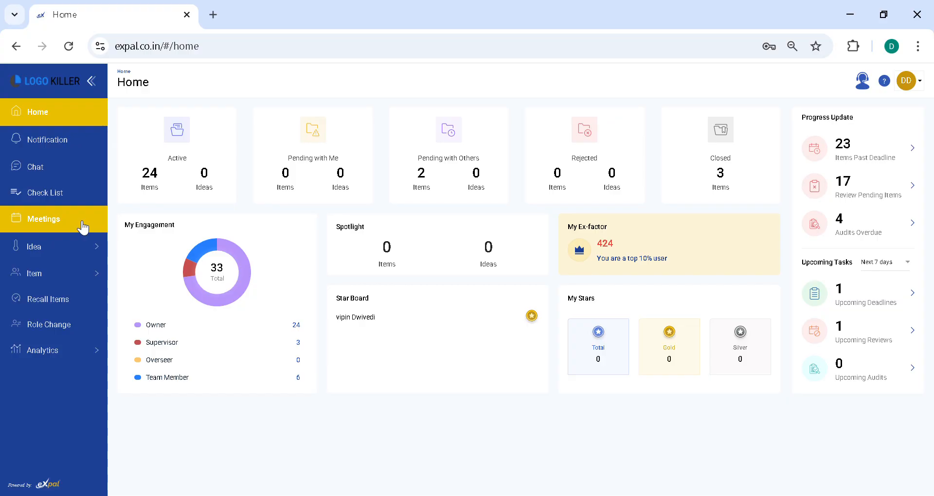
Step: Start a new meeting and title it "Sales target for south zone"
click(82, 227)
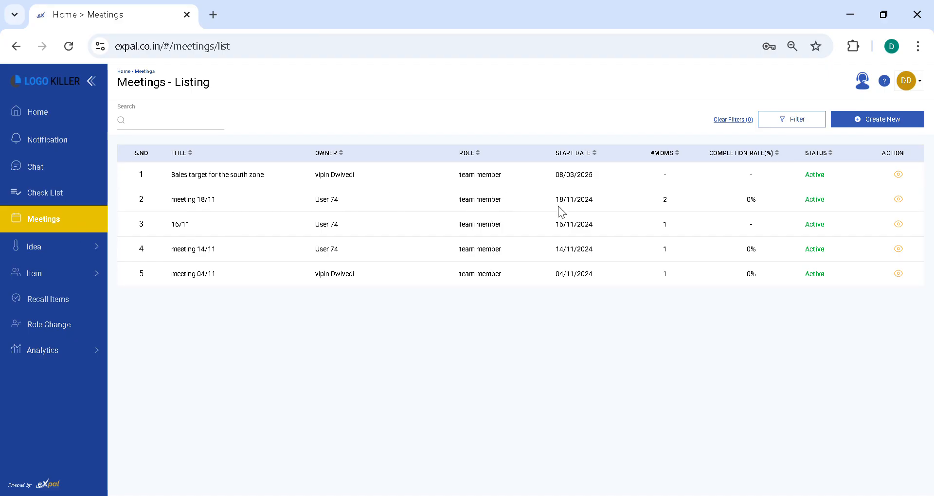
click(905, 125)
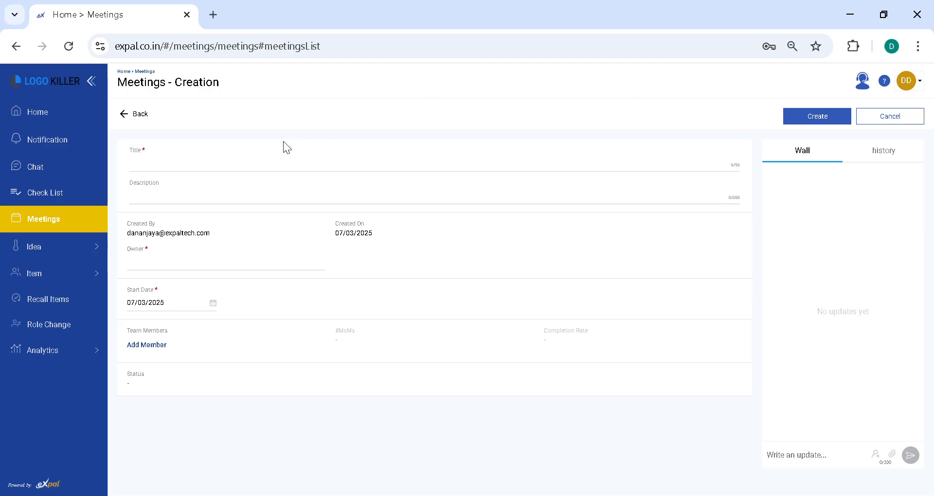
click(183, 168)
text(Sales)
text( trag)
key(BackSpace)
key(BackSpace)
text(arget for south zone)
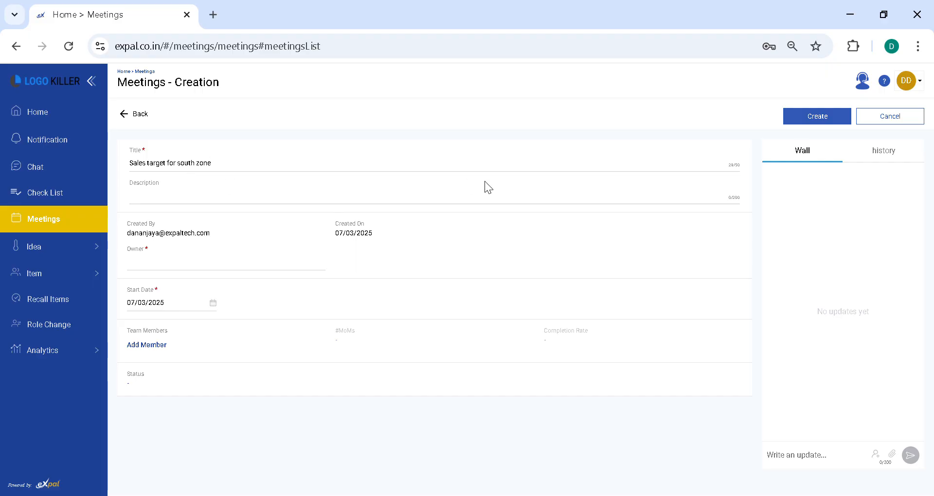
Step: Set the meeting's owner by searching for the person's name and picking the matching e-mail
click(234, 205)
click(197, 268)
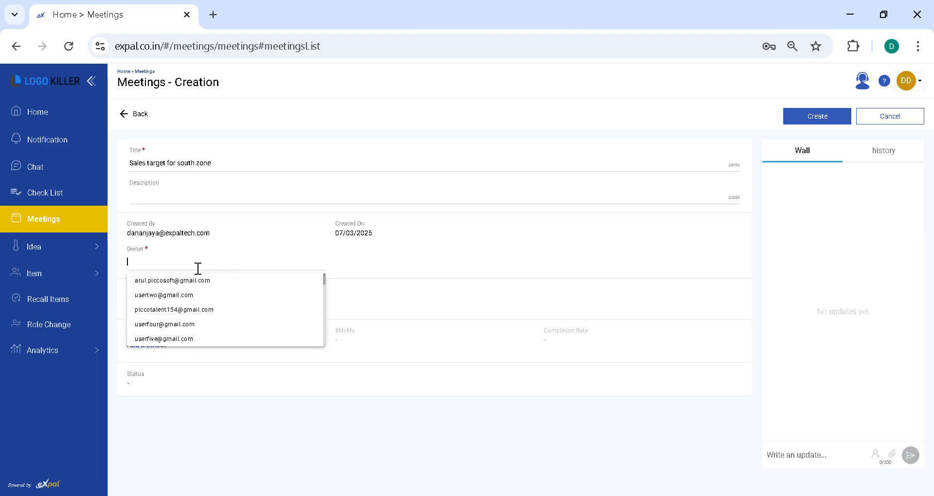
text(vipin)
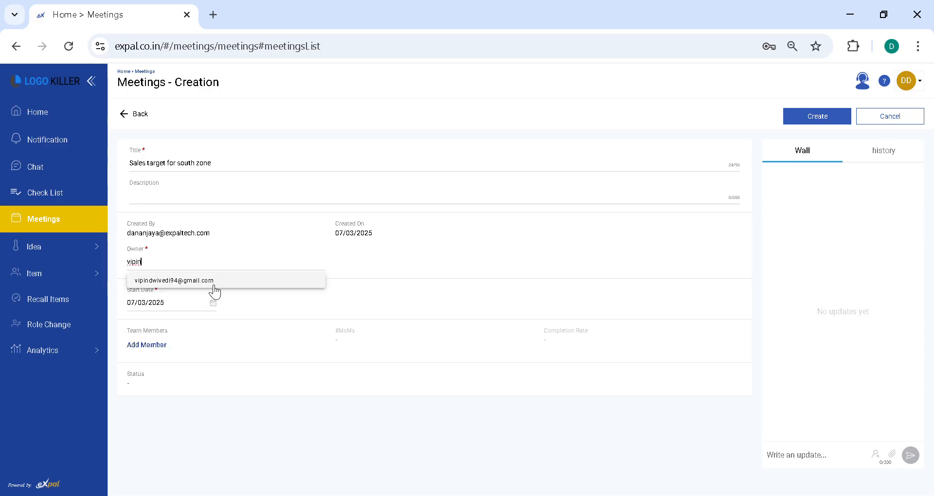
click(214, 286)
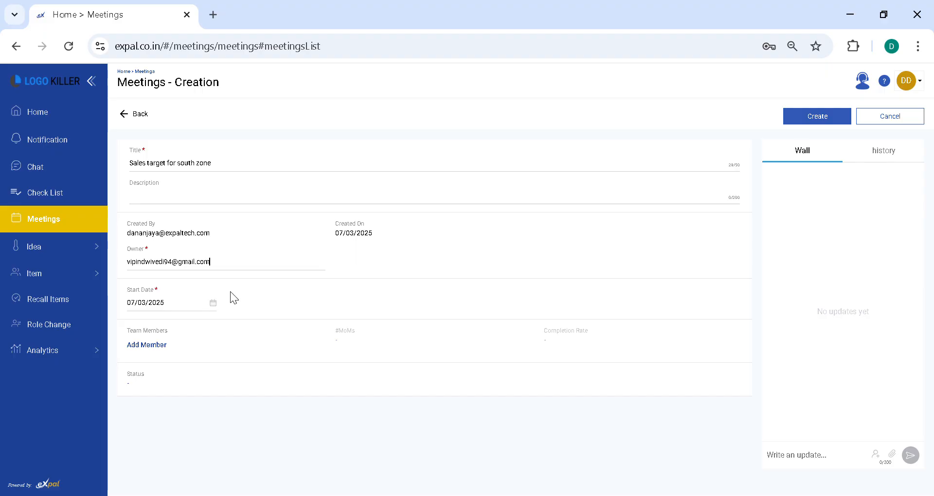
Step: Add the user12 account as a team member and create the meeting
click(146, 345)
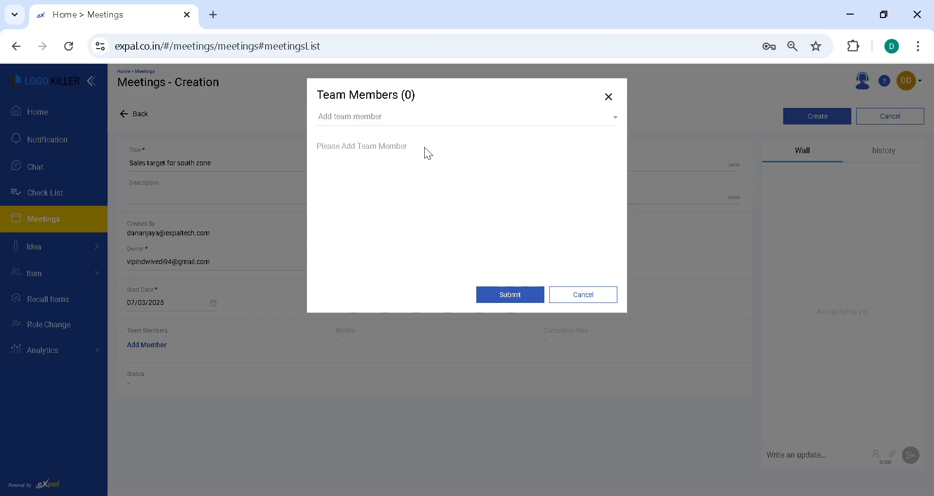
click(399, 129)
text(use)
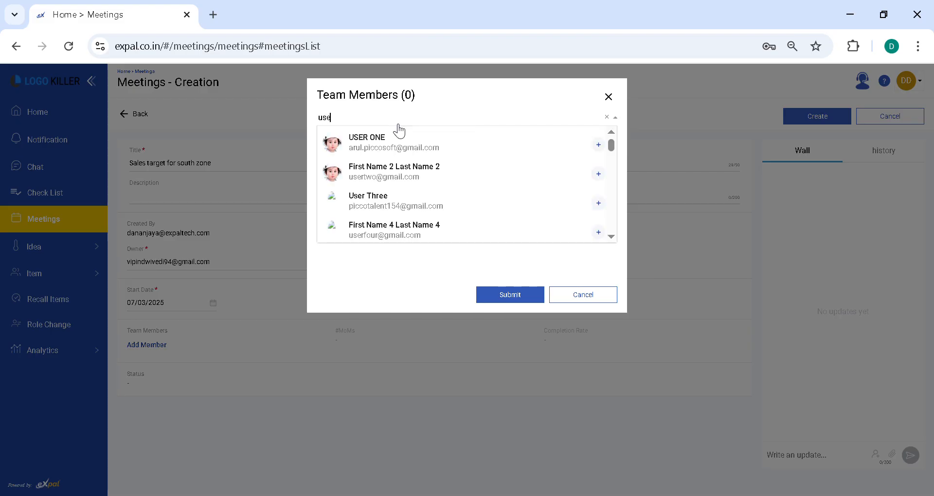
text(r12)
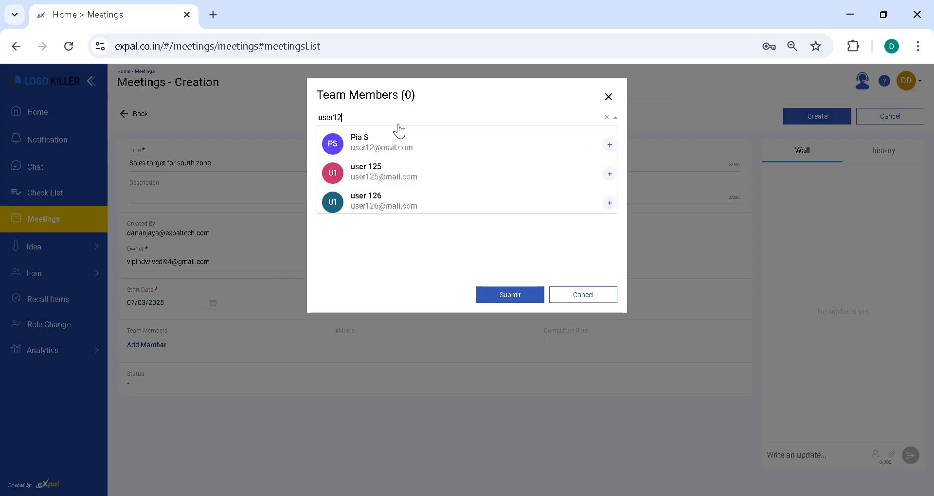
click(369, 145)
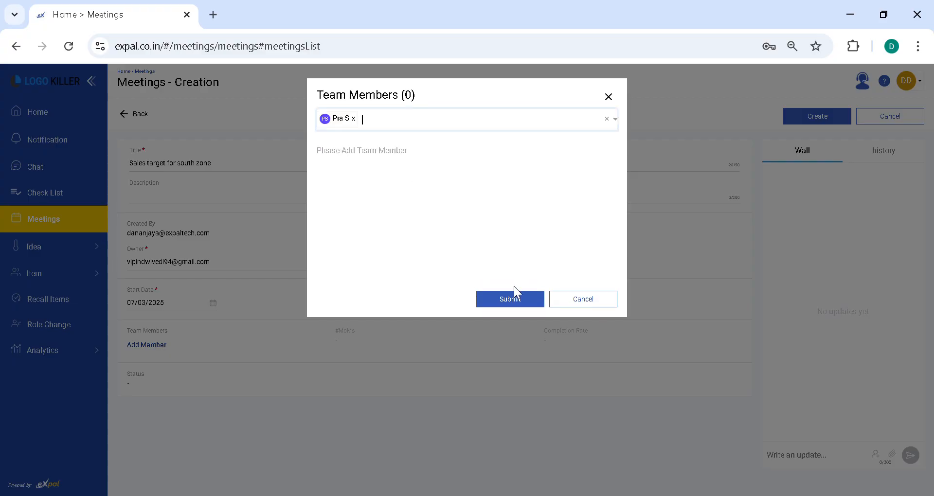
click(518, 300)
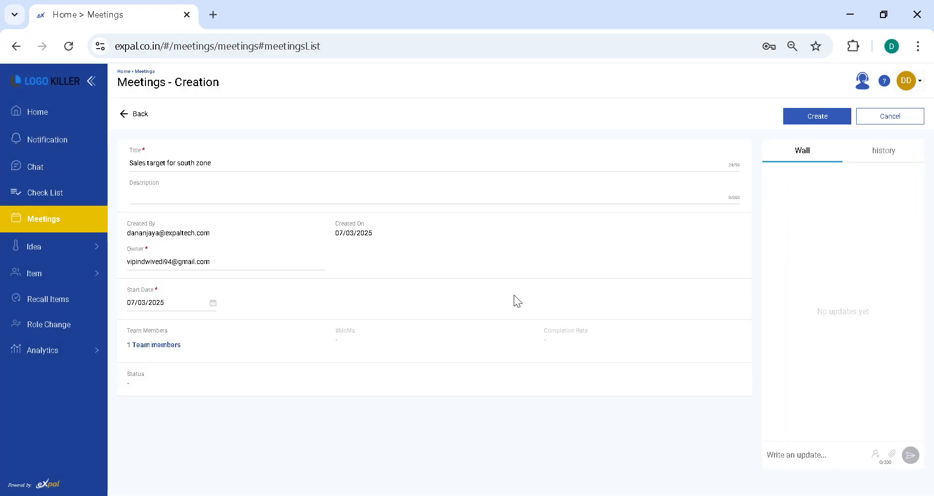
click(817, 119)
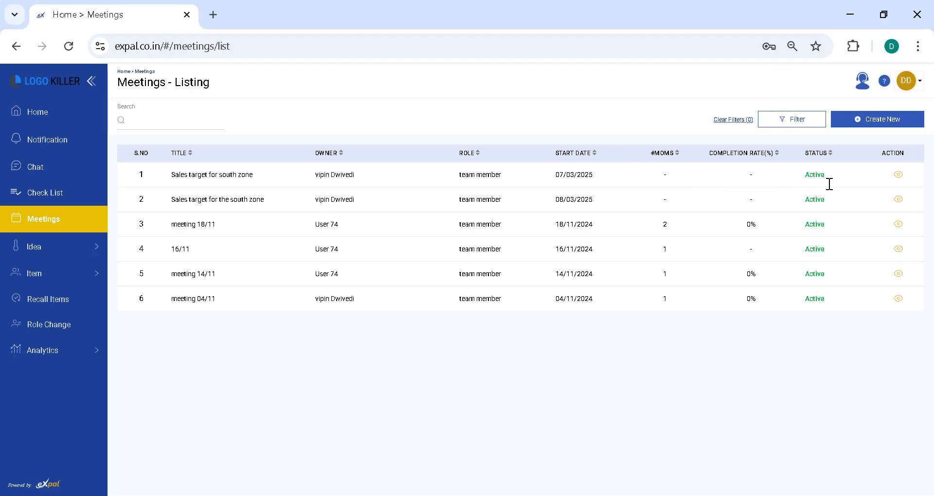
Step: Start a MoM for the "Sales target for south zone" meeting and exclude the user12 account from its attendees
click(906, 178)
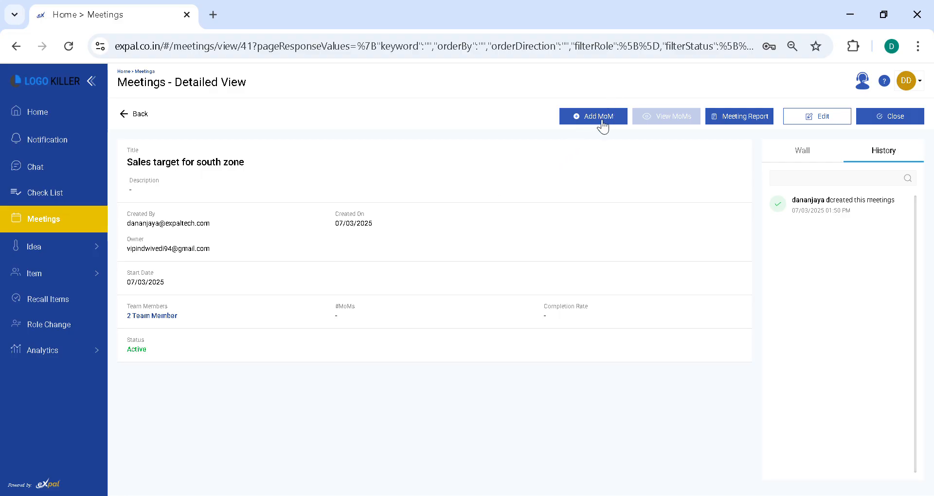
click(602, 122)
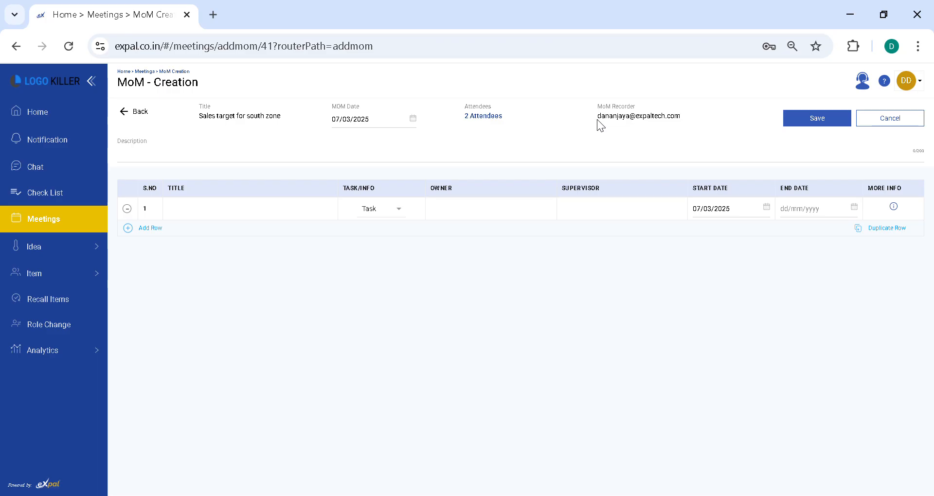
triple_click(220, 121)
click(337, 139)
click(483, 118)
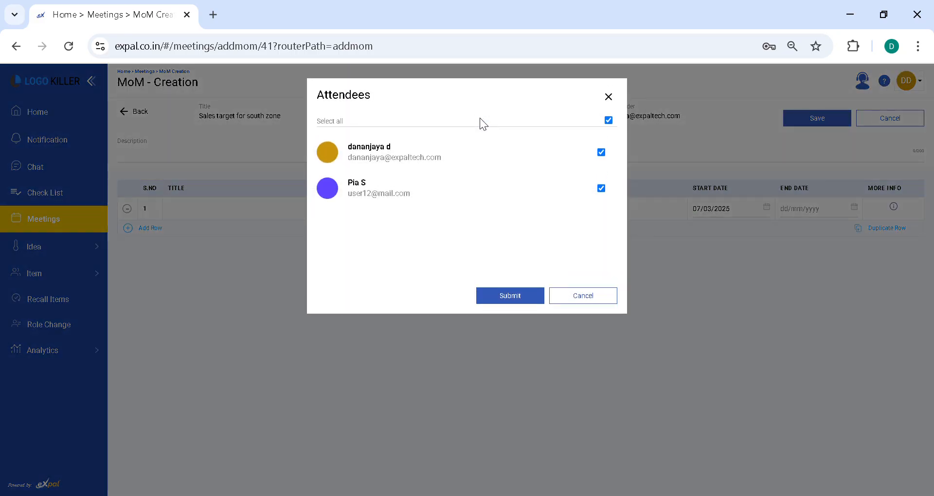
click(602, 190)
click(514, 298)
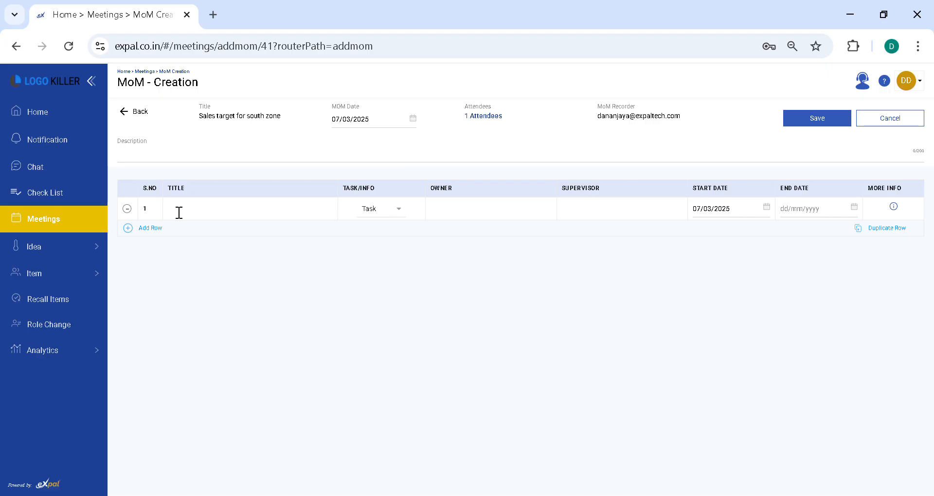
Step: Title the first MoM row "Sales target for Chennai so" and choose Task as its type
text(Sales fo)
key(BackSpace)
key(BackSpace)
key(BackSpace)
text(arget)
key(BackSpace)
key(BackSpace)
key(BackSpace)
key(BackSpace)
key(BackSpace)
key(BackSpace)
text(tagr)
key(BackSpace)
key(BackSpace)
text(rget for chenbnai so)
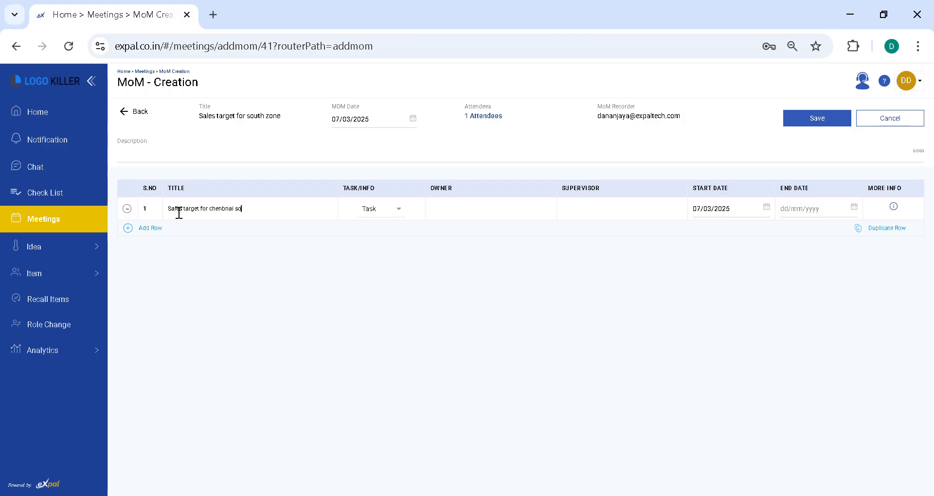
key(BackSpace)
key(BackSpace)
key(BackSpace)
key(BackSpace)
key(BackSpace)
key(BackSpace)
key(BackSpace)
text(nai so)
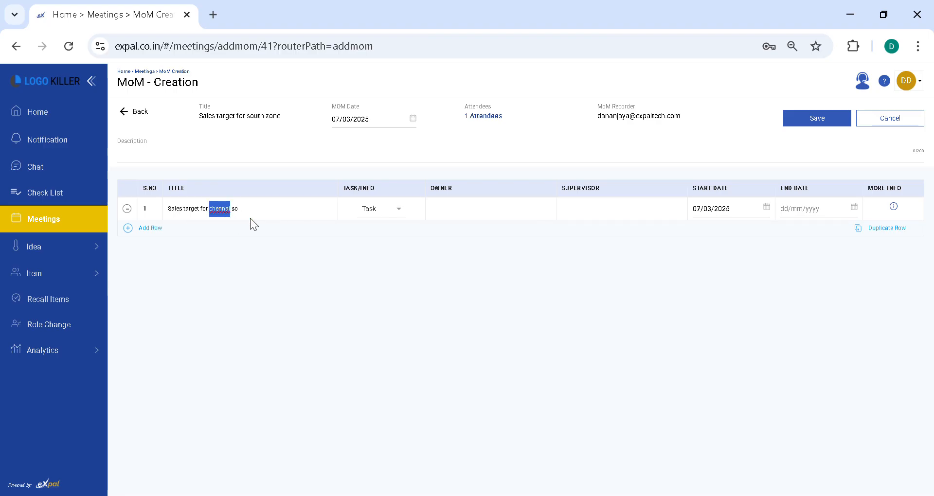
text(Chennai)
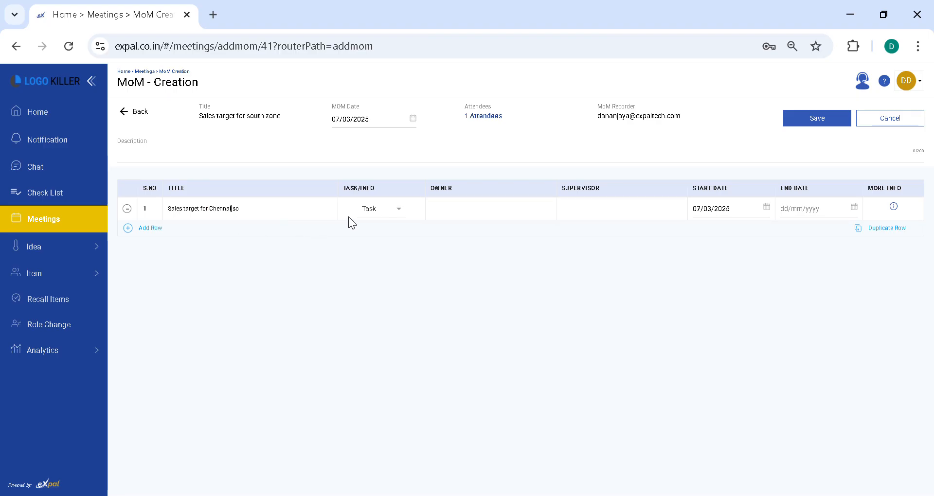
click(385, 215)
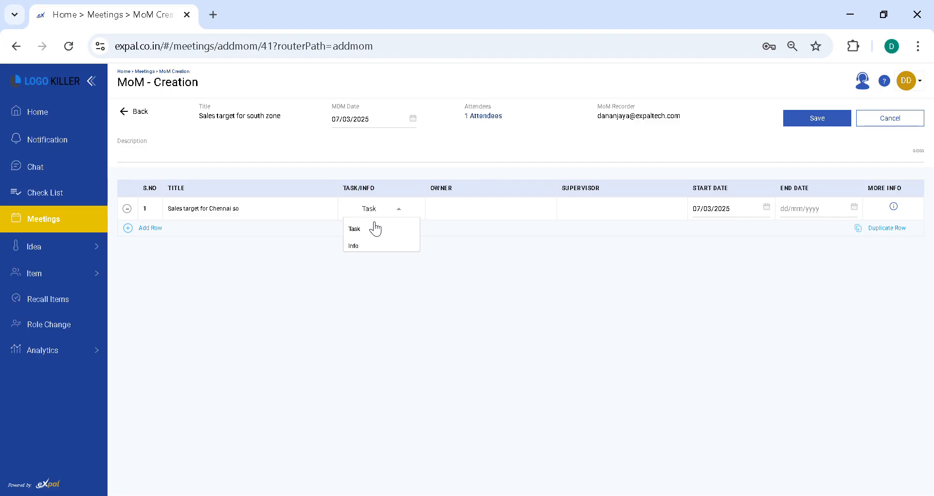
click(376, 232)
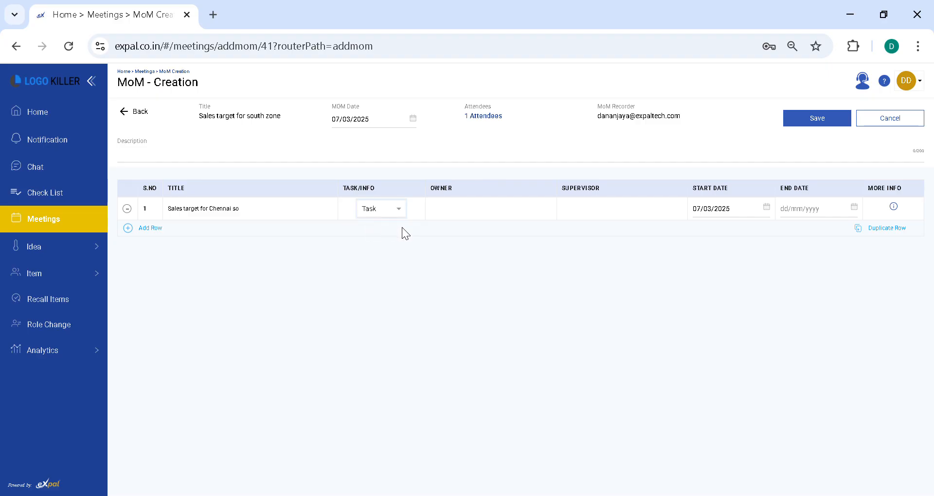
Step: Assign the user12 account as owner of the first MoM row
click(468, 221)
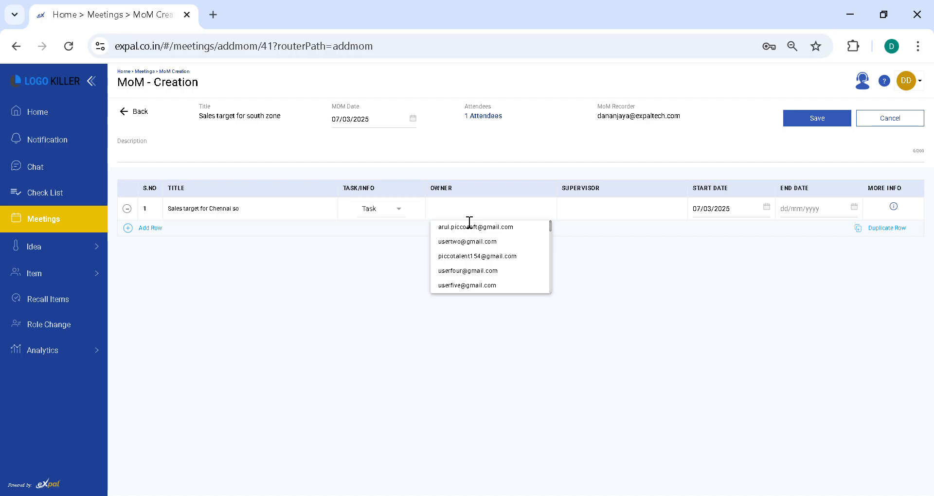
text(so)
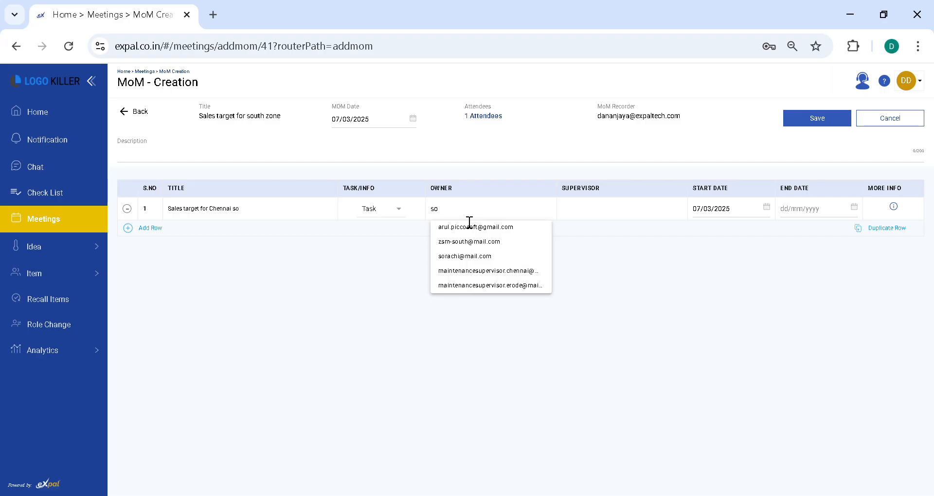
text(chen)
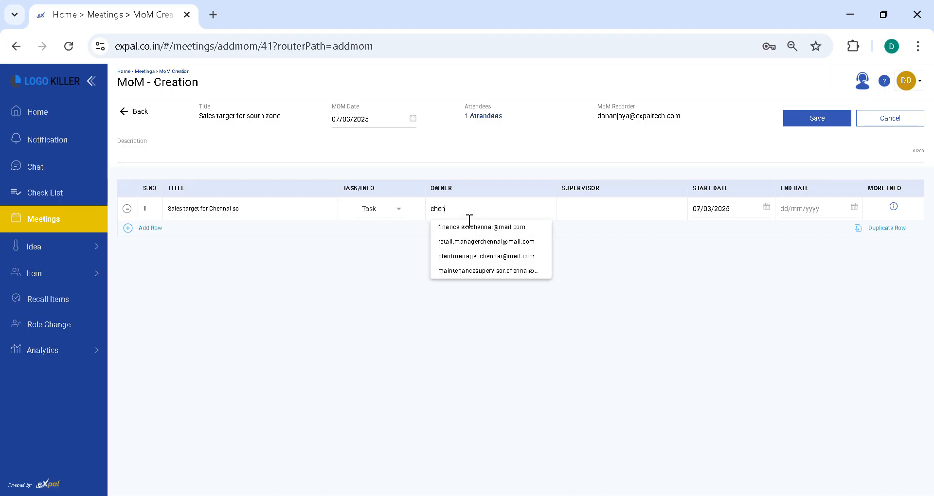
text(na)
key(BackSpace)
key(BackSpace)
key(BackSpace)
key(BackSpace)
key(BackSpace)
key(BackSpace)
text(user12)
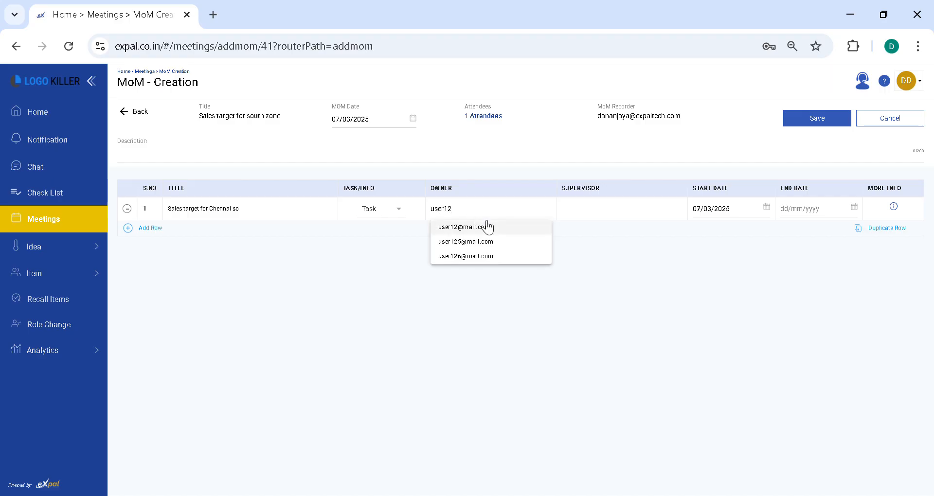
click(487, 227)
Step: Set the first row's supervisor to the same e-mail as the MoM recorder
click(576, 218)
text(dayan)
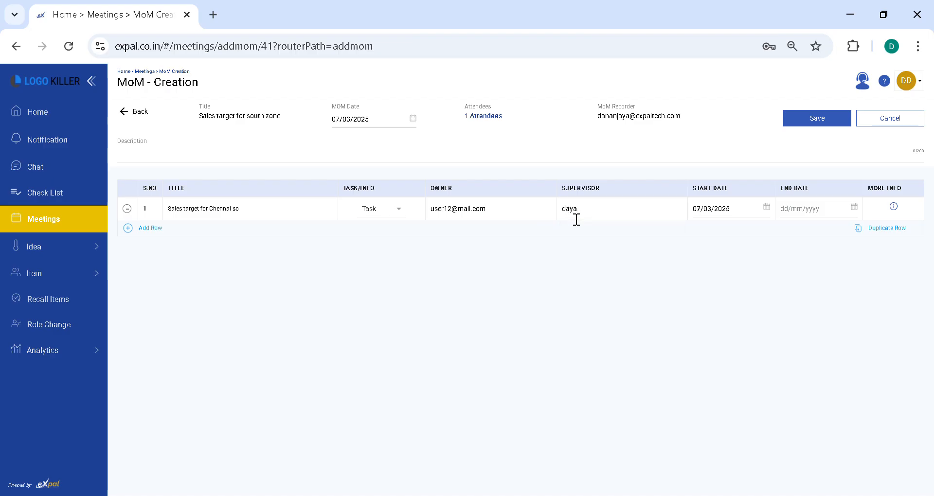
key(BackSpace)
text(nan)
click(609, 232)
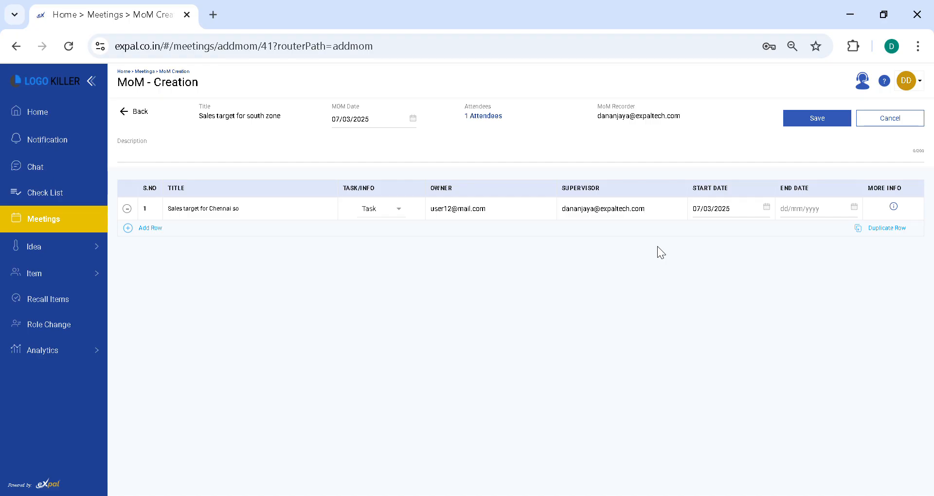
Step: Set the first task's start date to 08/03/2025 and its end date to 31/03/2025
click(761, 210)
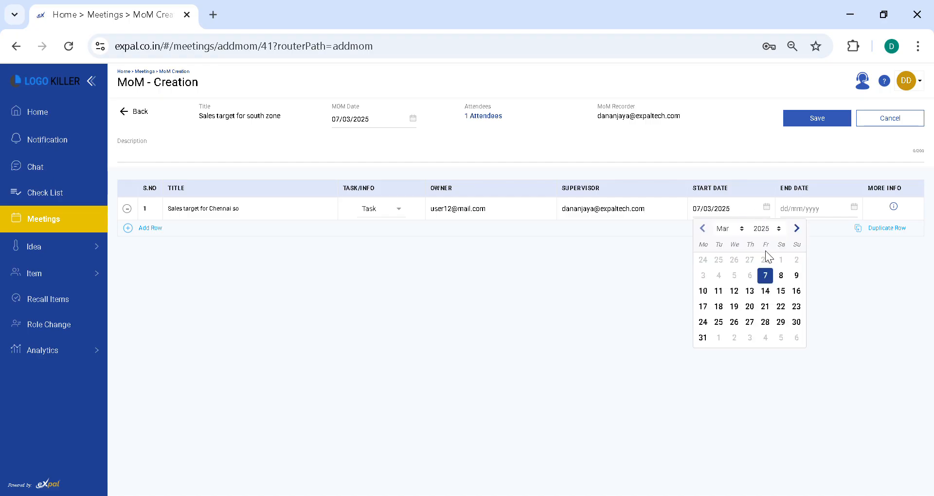
click(780, 275)
click(832, 220)
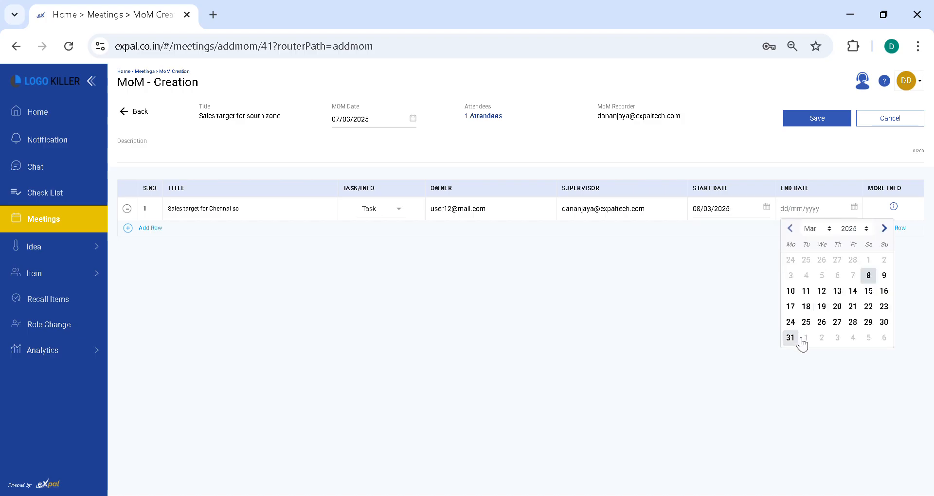
click(795, 337)
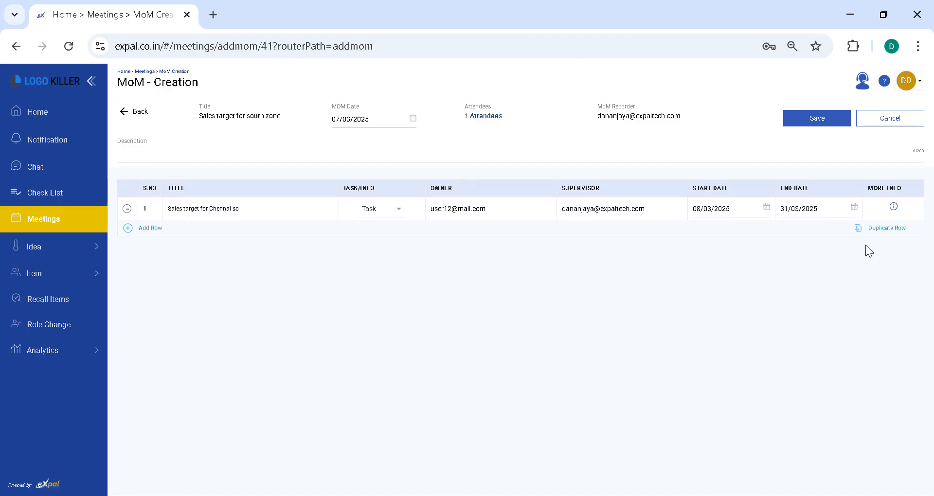
Step: Duplicate the task row and assign the user13 account as owner of the copy
click(891, 232)
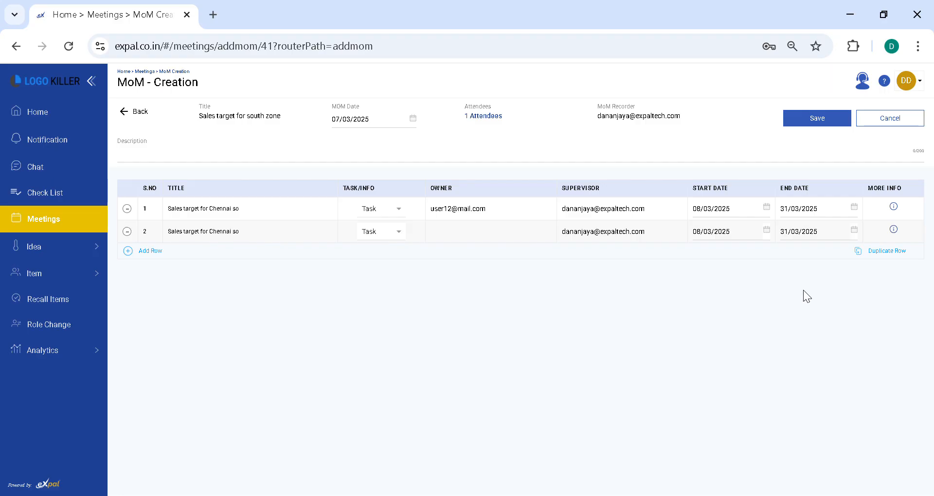
click(470, 242)
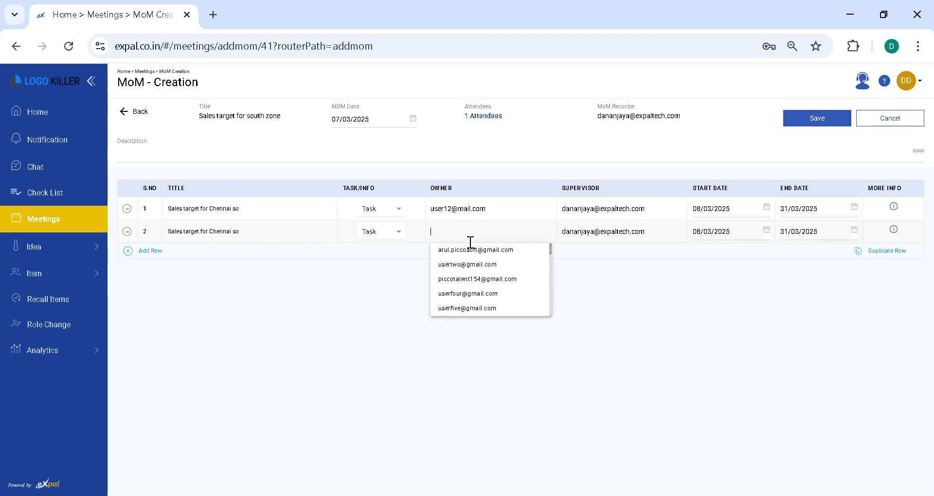
text(user13)
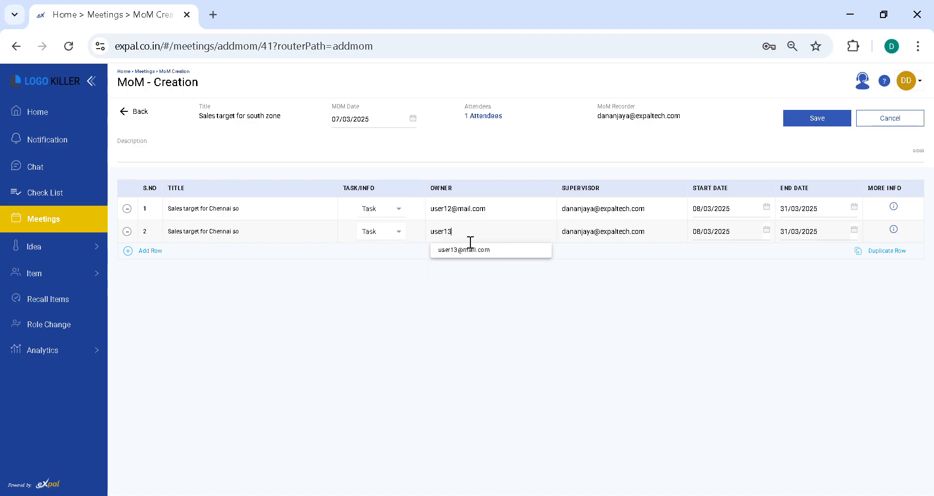
click(489, 252)
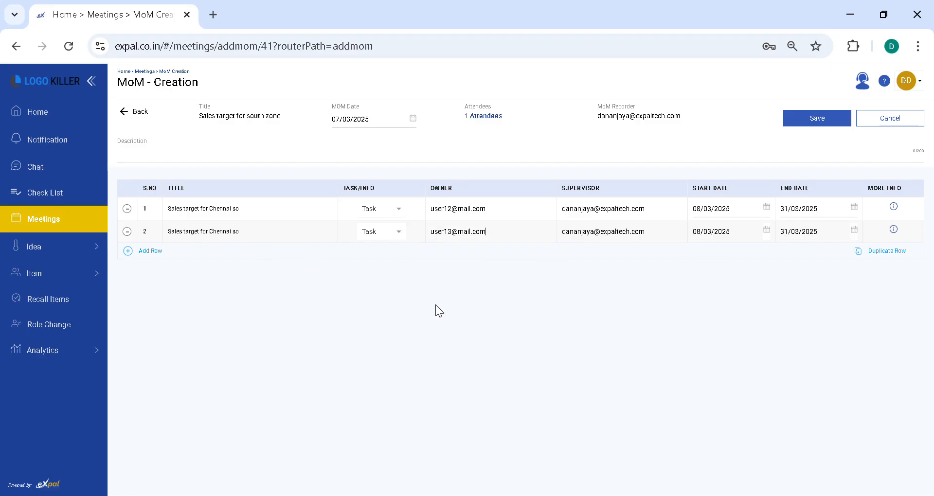
Step: Save the MoM by creating it together with all its tasks, and return to the home page
click(821, 120)
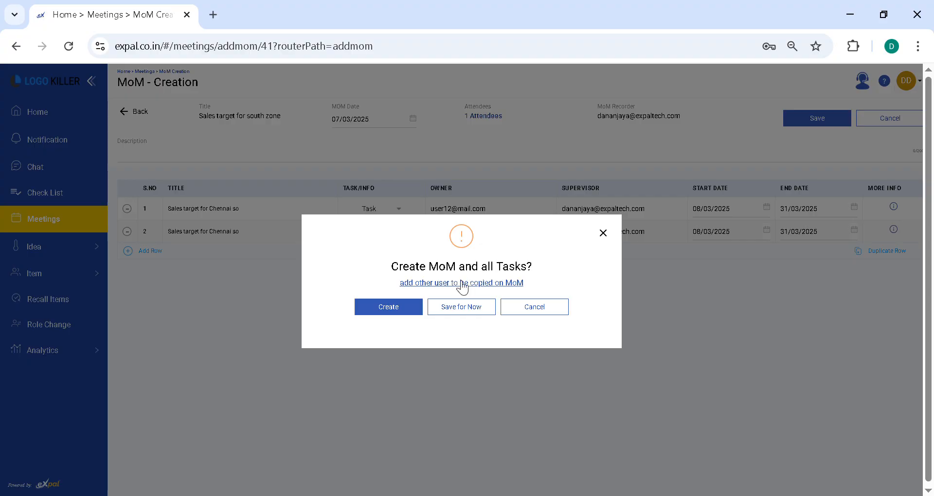
click(401, 306)
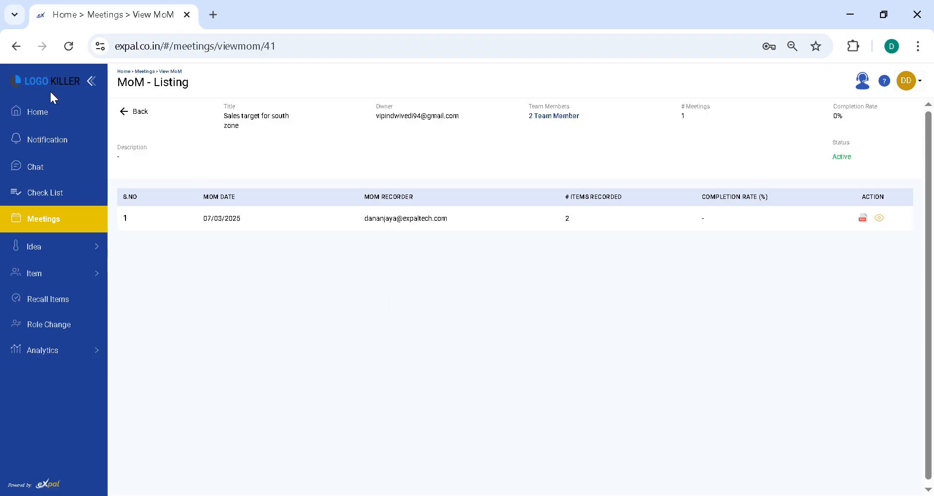
click(60, 118)
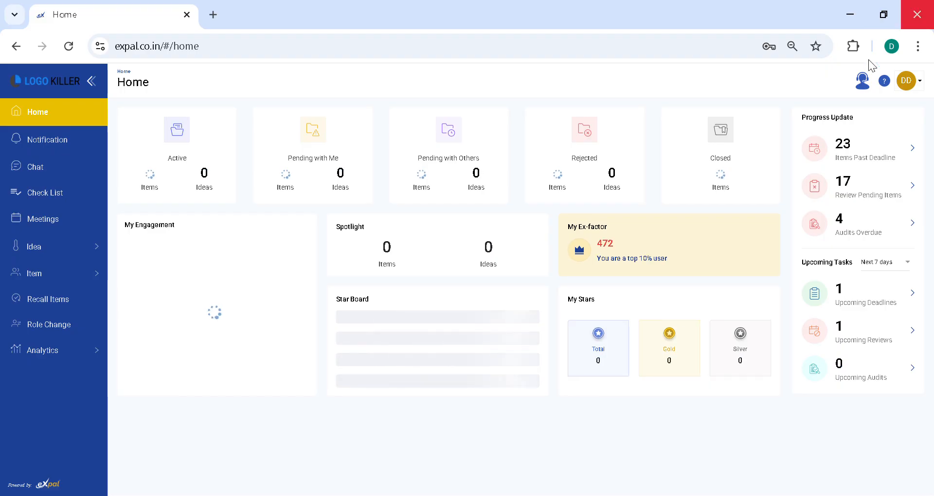